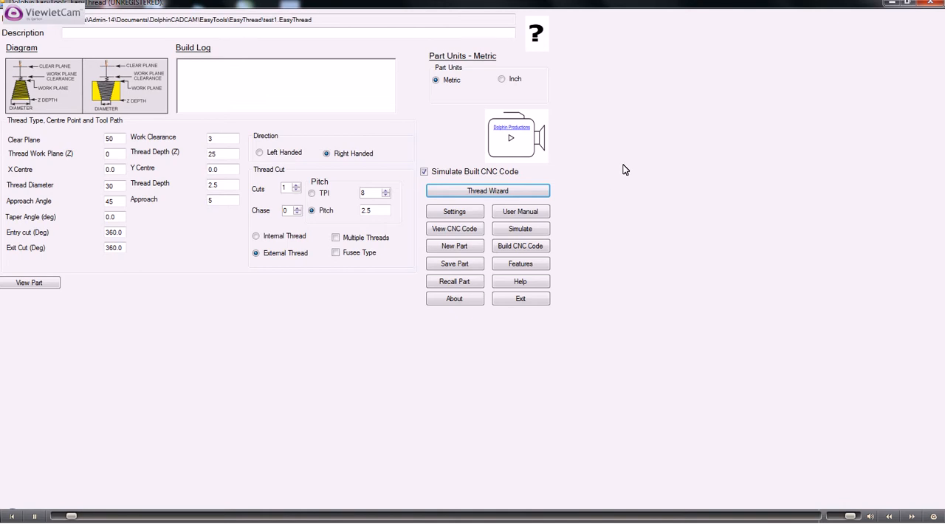
{"action": "left_click", "coordinate": [908, 4]}
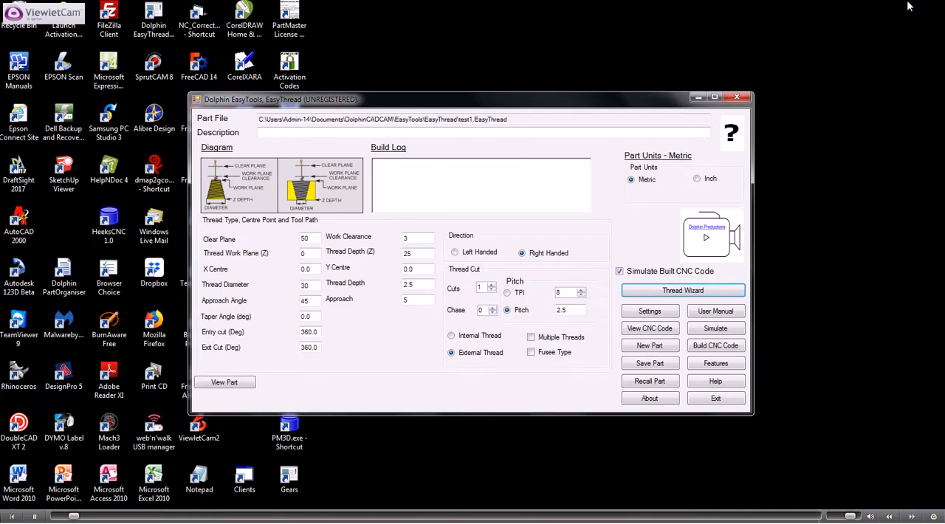
{"action": "left_click", "coordinate": [715, 98]}
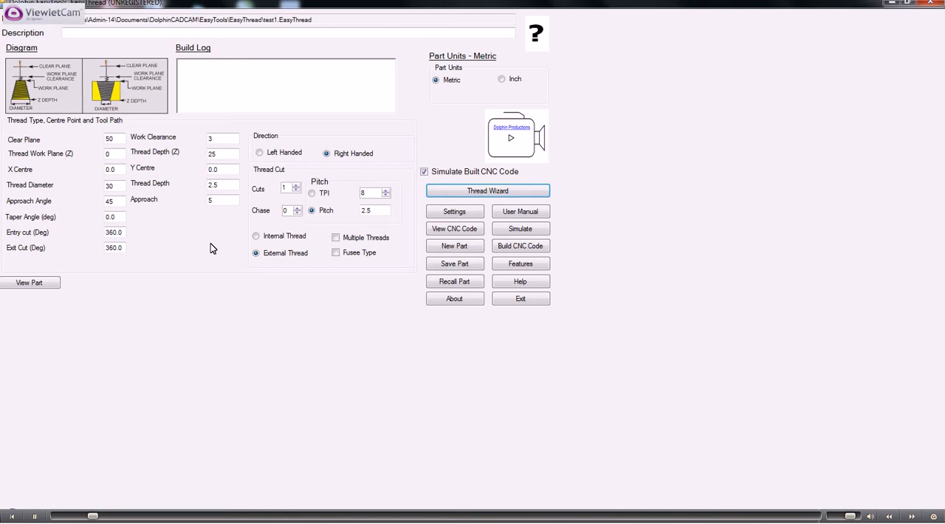
- Start the Thread Wizard and move its Thread Settings window away from the main form's input fields
{"action": "left_click", "coordinate": [487, 192]}
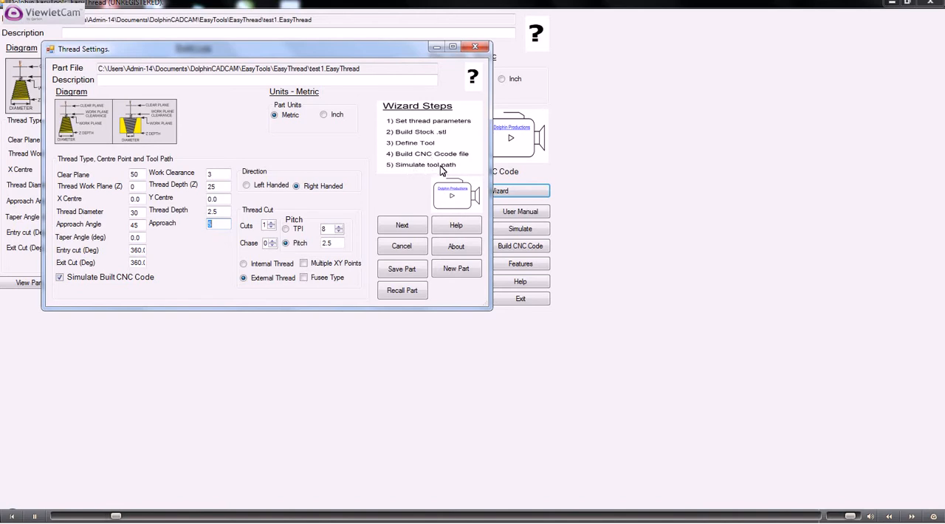
{"action": "left_click_drag", "start_coordinate": [239, 51], "coordinate": [356, 96]}
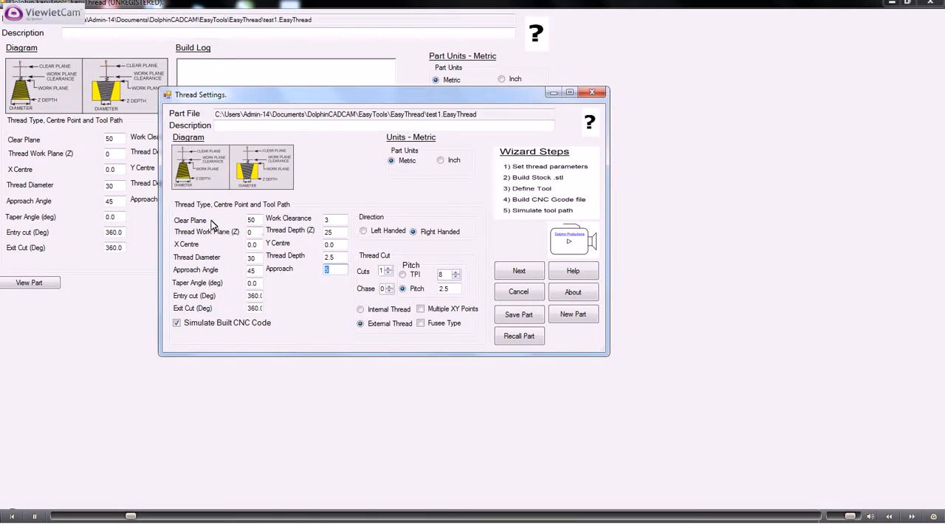
- Review the wizard's clear plane, work plane, work clearance, thread depths, diameter, approach, taper angle and entry cut settings
{"action": "left_click", "coordinate": [255, 220]}
{"action": "left_click_drag", "start_coordinate": [255, 220], "coordinate": [241, 222]}
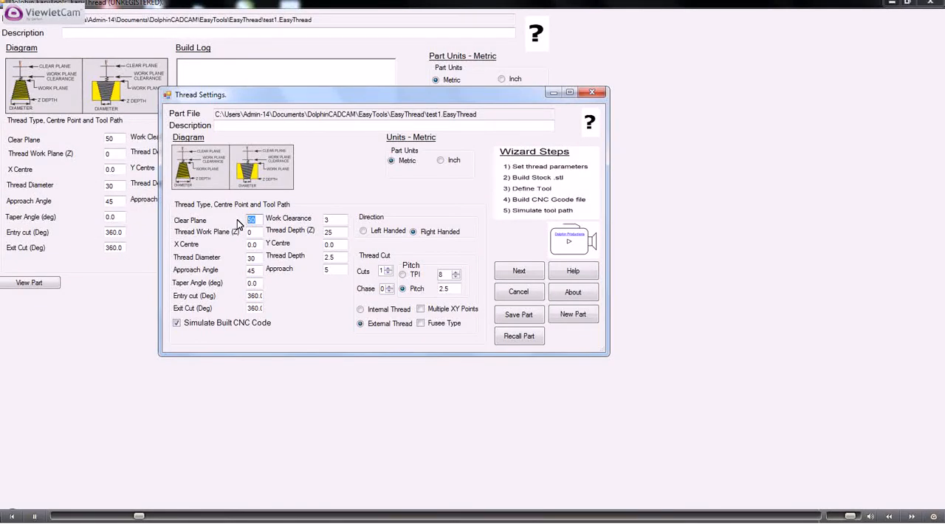
{"action": "left_click_drag", "start_coordinate": [255, 232], "coordinate": [250, 231]}
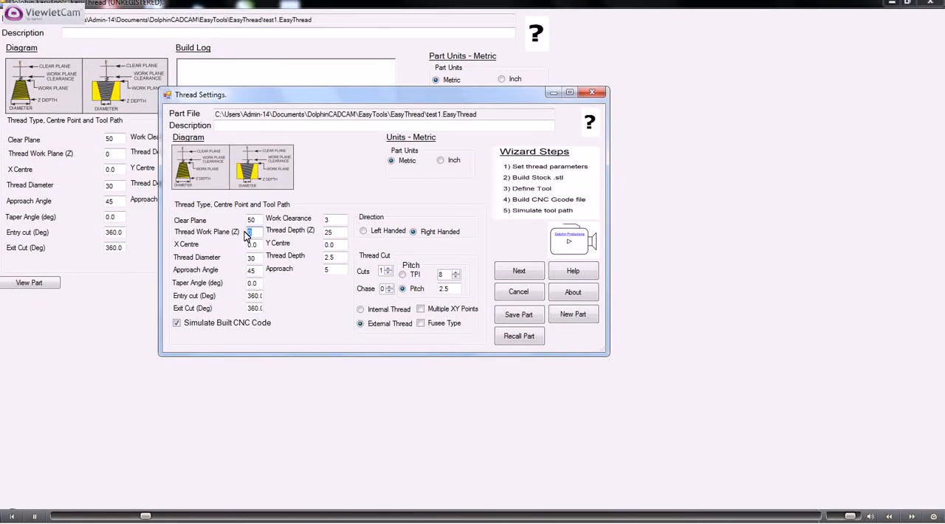
{"action": "double_click", "coordinate": [323, 221]}
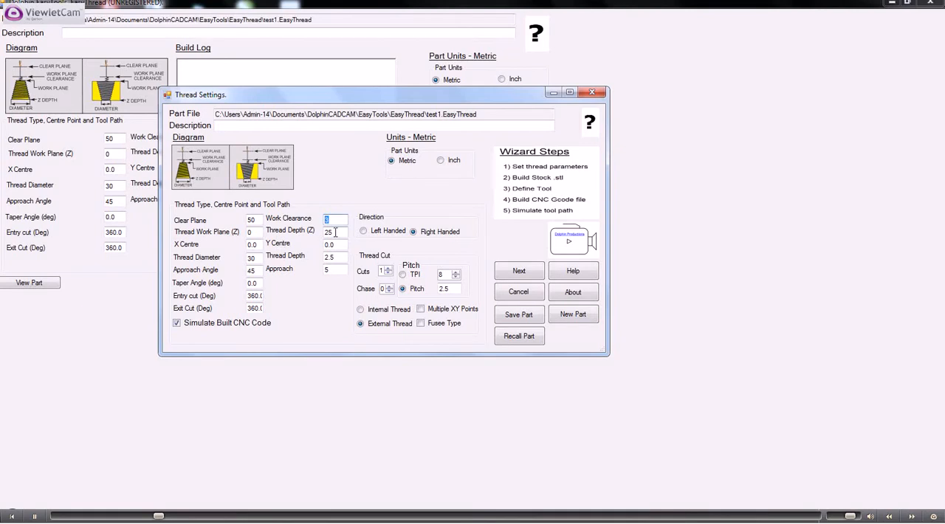
{"action": "double_click", "coordinate": [335, 233]}
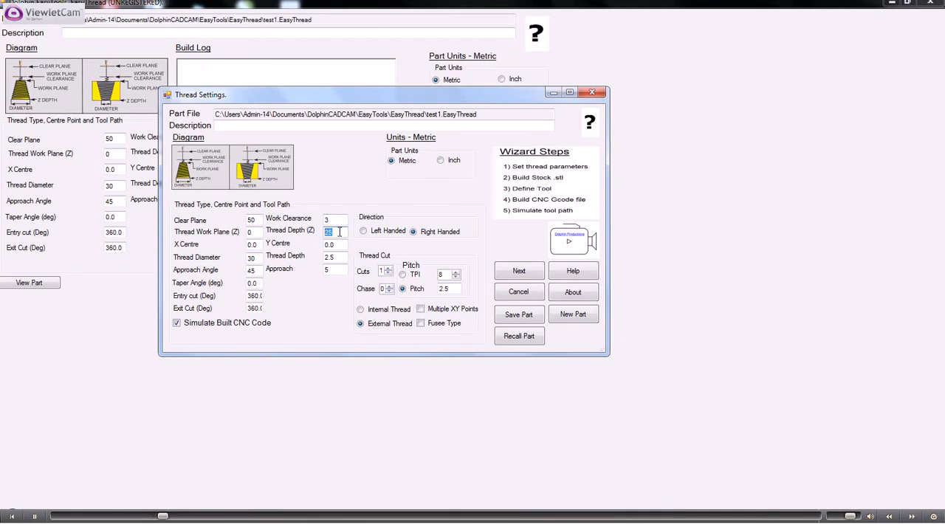
{"action": "double_click", "coordinate": [255, 259]}
{"action": "double_click", "coordinate": [332, 257]}
{"action": "left_click_drag", "start_coordinate": [337, 269], "coordinate": [316, 273]}
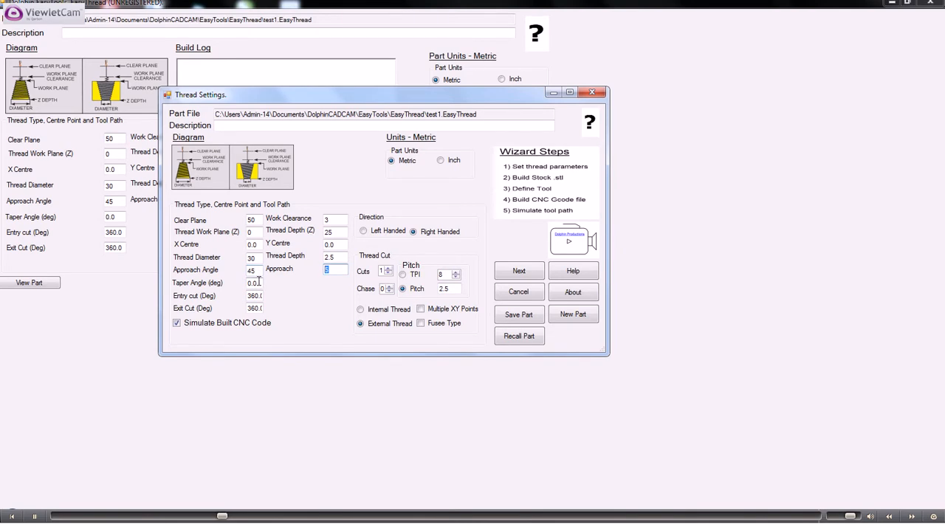
{"action": "left_click_drag", "start_coordinate": [261, 283], "coordinate": [241, 283]}
{"action": "left_click", "coordinate": [257, 296]}
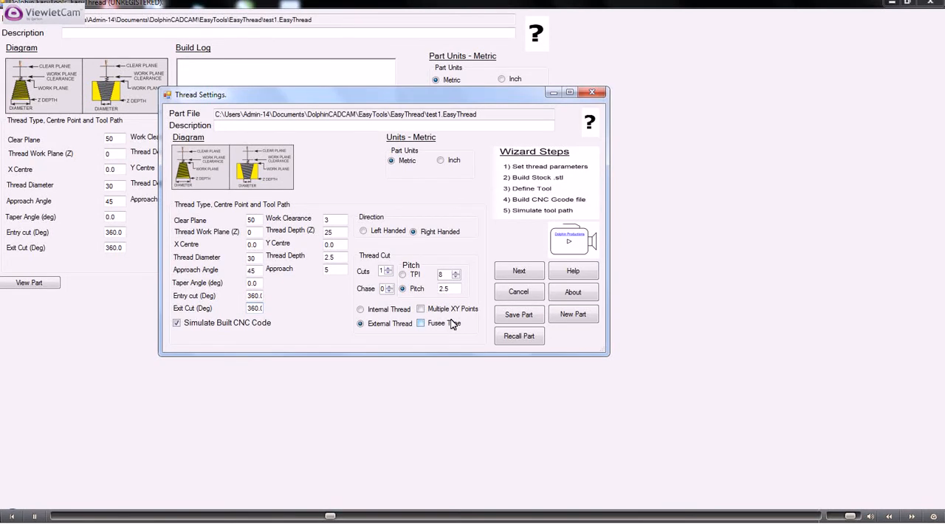
- Accept the thread settings and build the bar stock model from its dimensions, keeping diameter 30, length 30, Z work plane 0.0 and taper 0.0
{"action": "left_click", "coordinate": [519, 270]}
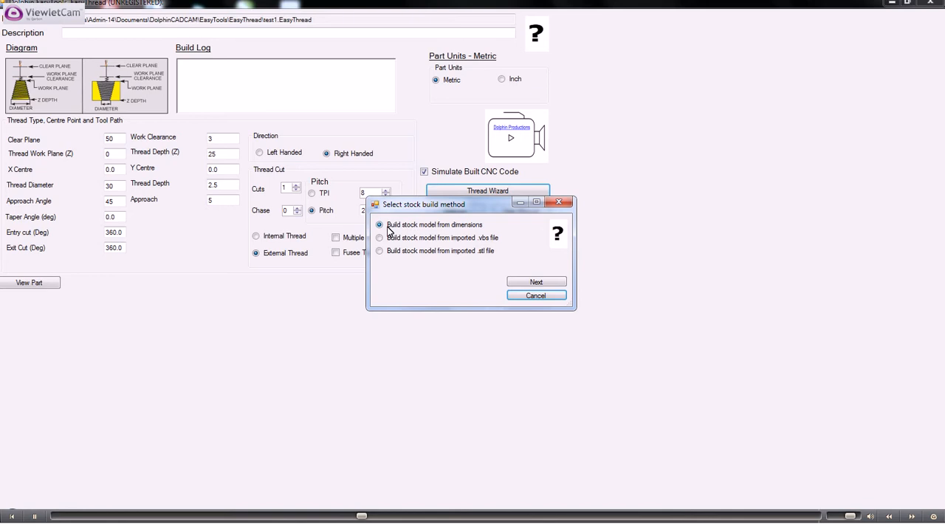
{"action": "left_click", "coordinate": [536, 283]}
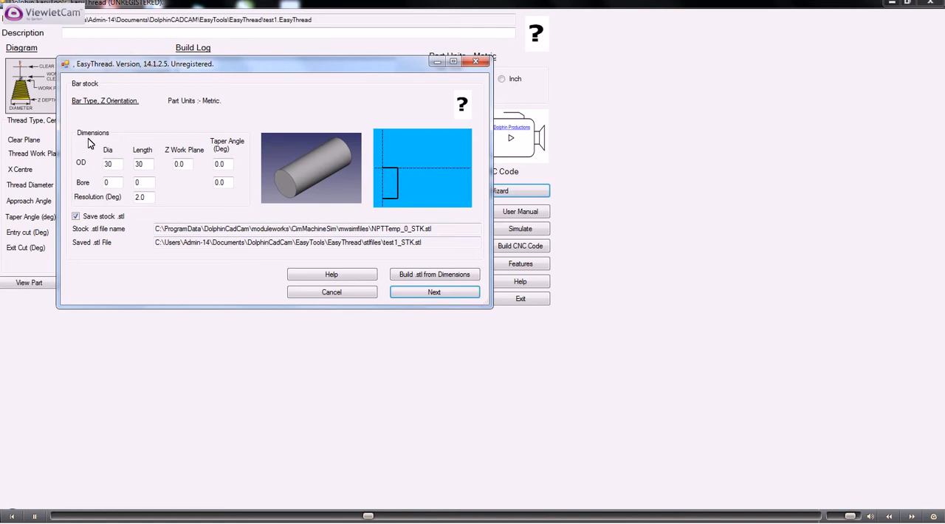
{"action": "double_click", "coordinate": [113, 164]}
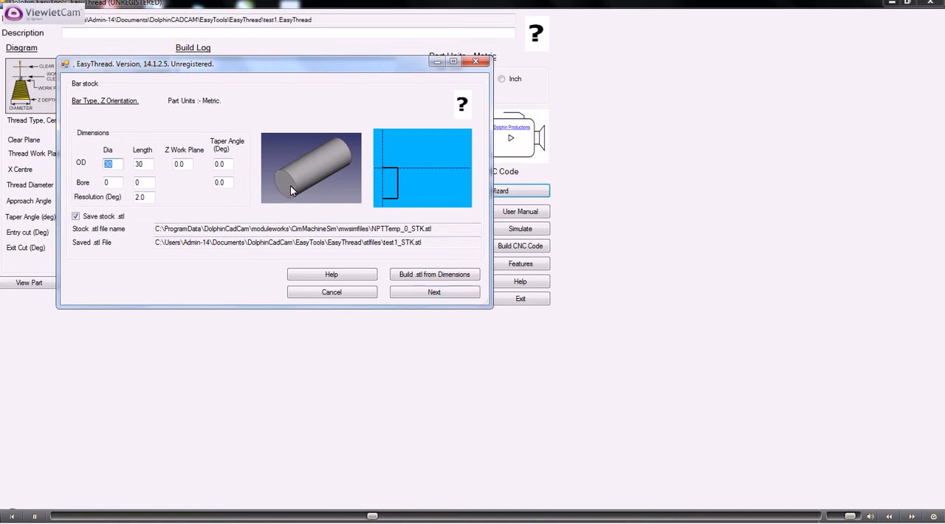
{"action": "double_click", "coordinate": [140, 164]}
{"action": "left_click", "coordinate": [181, 164]}
{"action": "double_click", "coordinate": [180, 164]}
{"action": "double_click", "coordinate": [226, 164]}
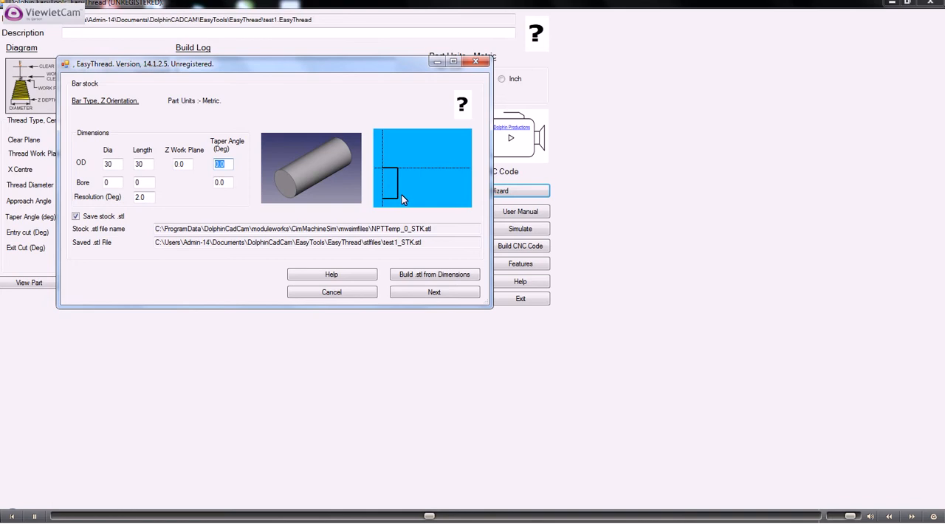
{"action": "left_click", "coordinate": [432, 292]}
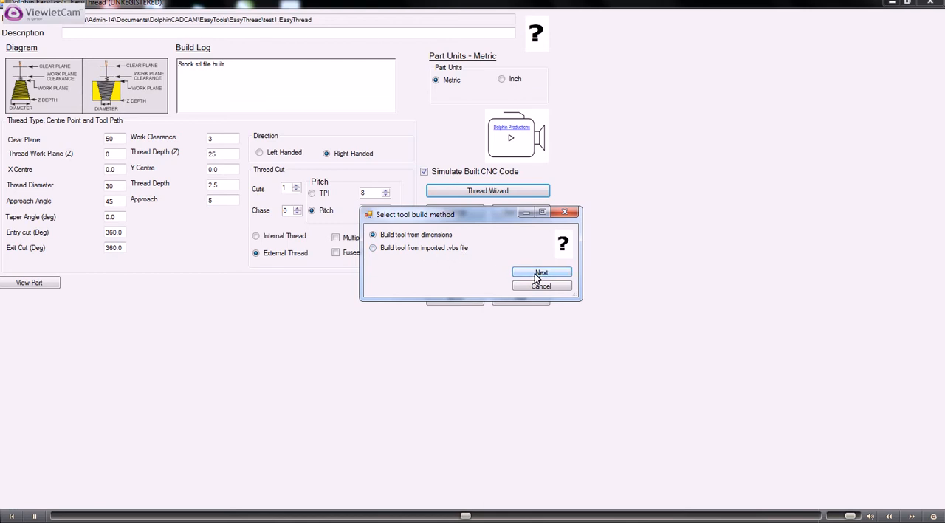
- Choose to build the tool from dimensions and generate its image with the existing tool settings
{"action": "left_click", "coordinate": [538, 273]}
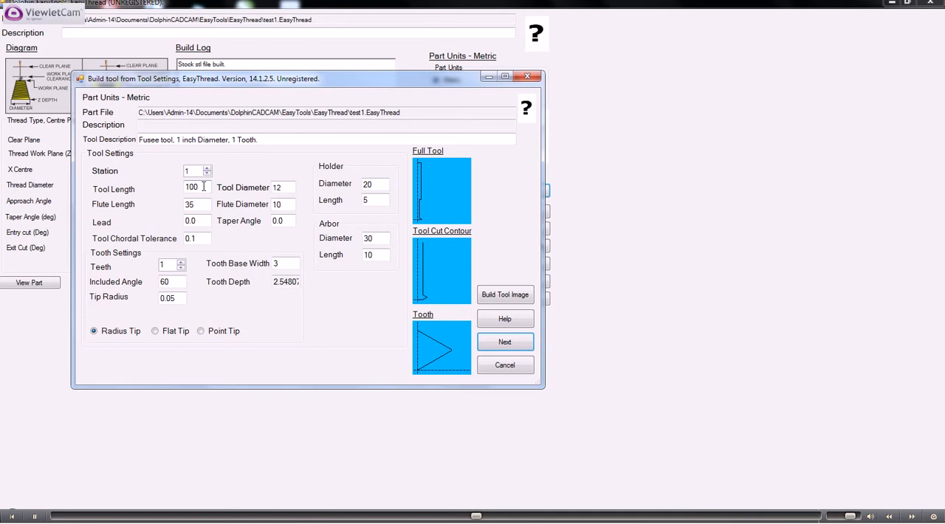
{"action": "key", "text": "Tab"}
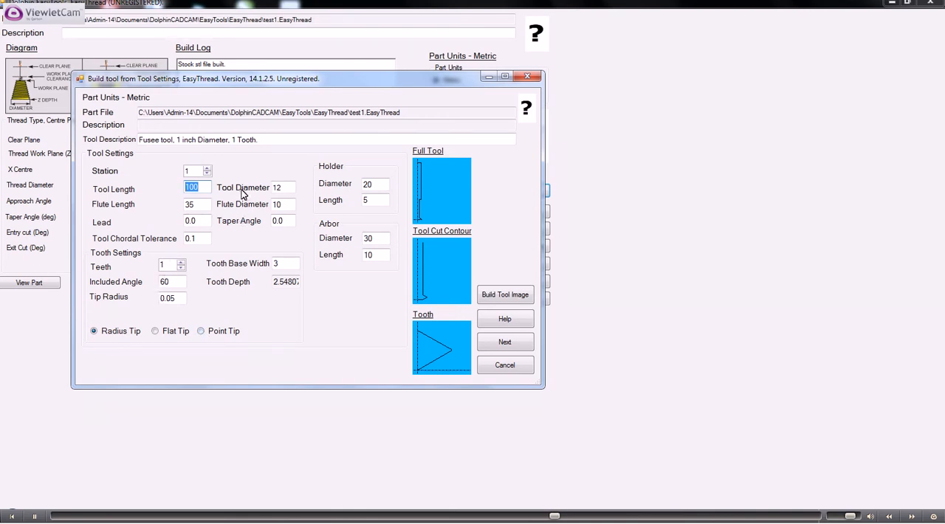
{"action": "left_click", "coordinate": [506, 296]}
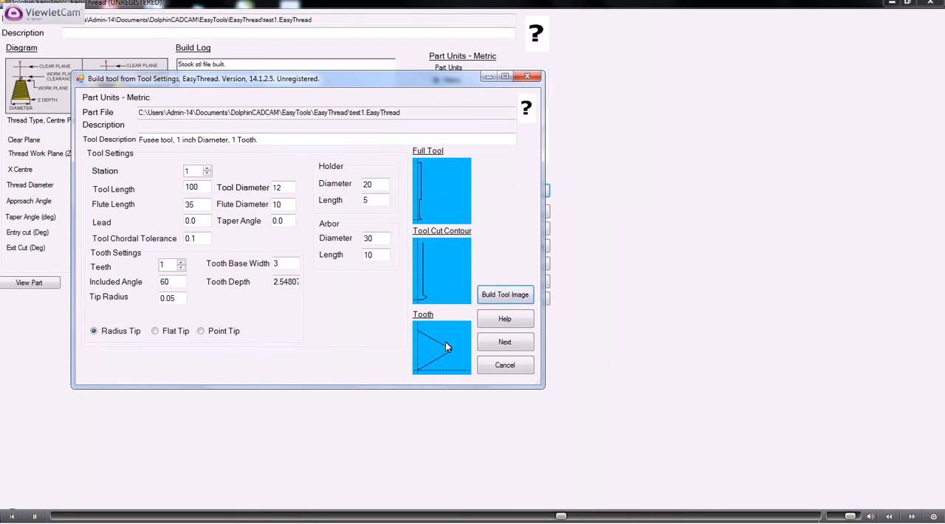
- Set the tooth's tip radius to 1 and rebuild the tool image
{"action": "double_click", "coordinate": [175, 299]}
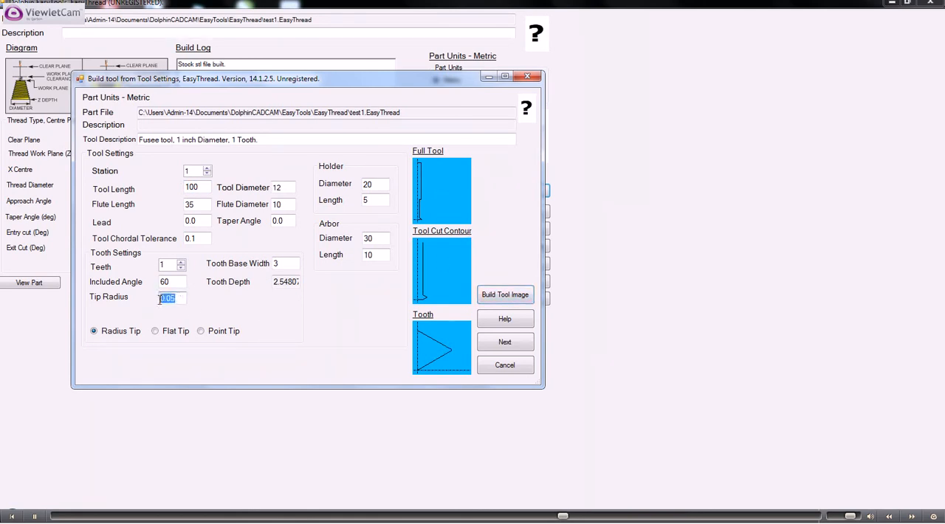
{"action": "key", "text": "BackSpace"}
{"action": "type", "text": "1"}
{"action": "left_click", "coordinate": [494, 295]}
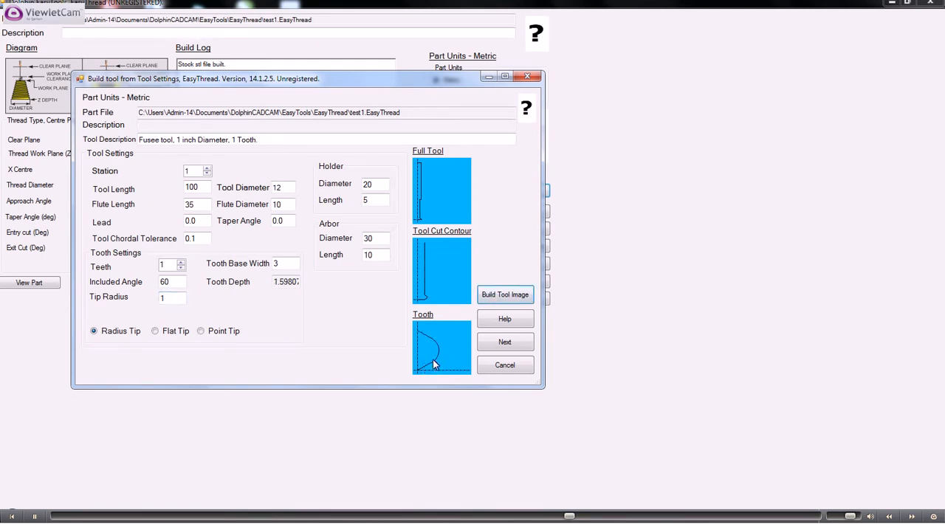
- Set the tooth's tip radius to 0.05 and rebuild the tool image
{"action": "left_click", "coordinate": [160, 298]}
{"action": "key", "text": "BackSpace"}
{"action": "type", "text": "0.05"}
{"action": "left_click", "coordinate": [496, 297]}
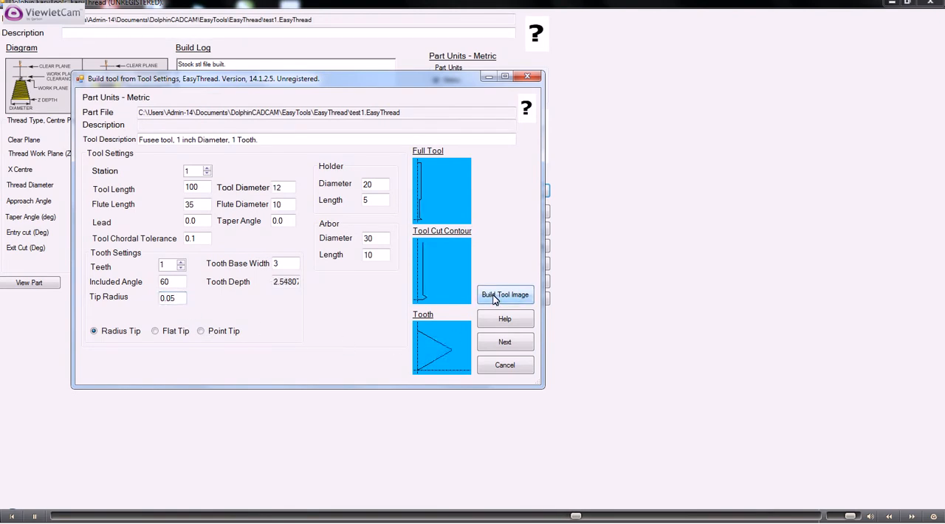
- Accept the tool definition and save the CNC code as test1.tap, replacing the existing file
{"action": "left_click", "coordinate": [504, 343]}
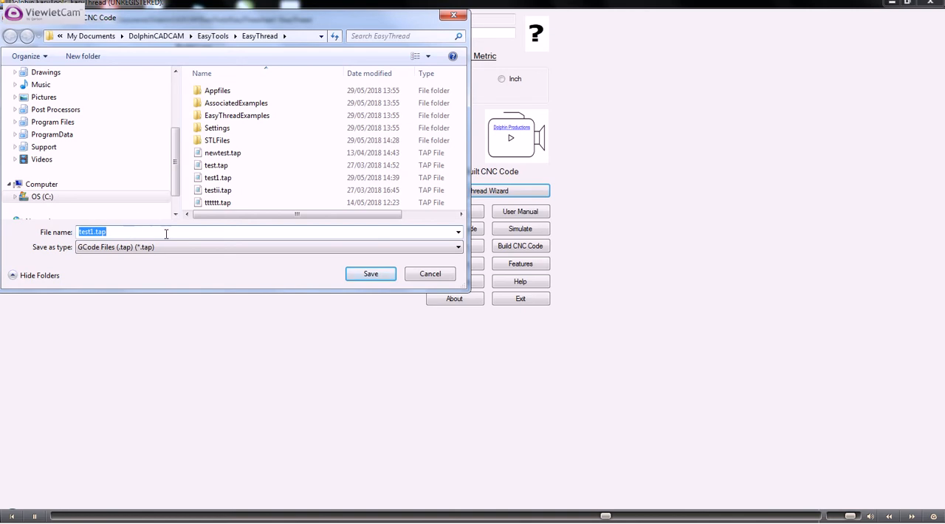
{"action": "left_click", "coordinate": [371, 273]}
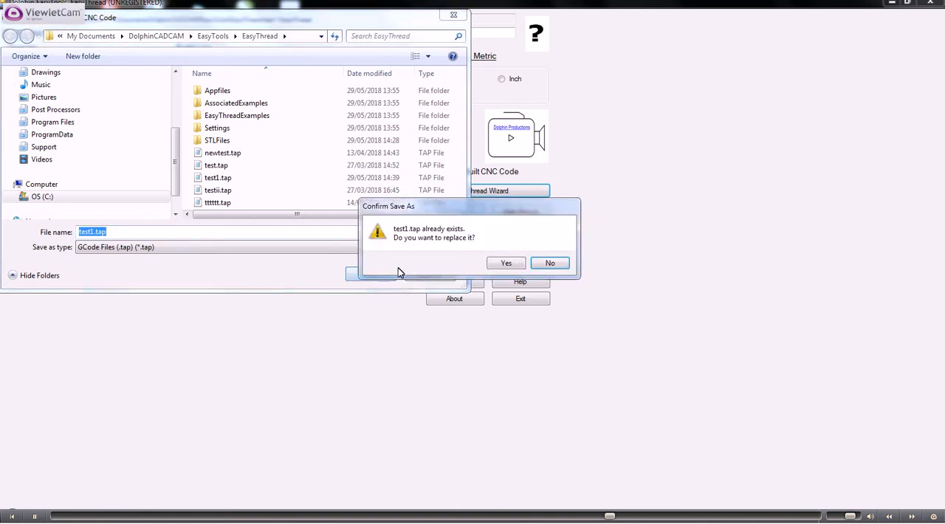
{"action": "left_click", "coordinate": [509, 264]}
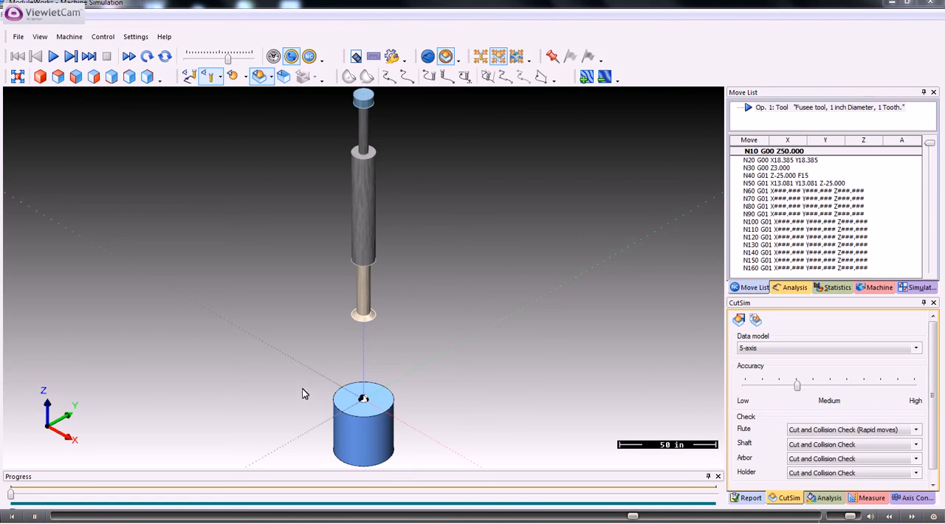
- Lower the CutSim accuracy by one notch and restart the machine simulation to apply it
{"action": "left_click_drag", "start_coordinate": [304, 391], "coordinate": [303, 254]}
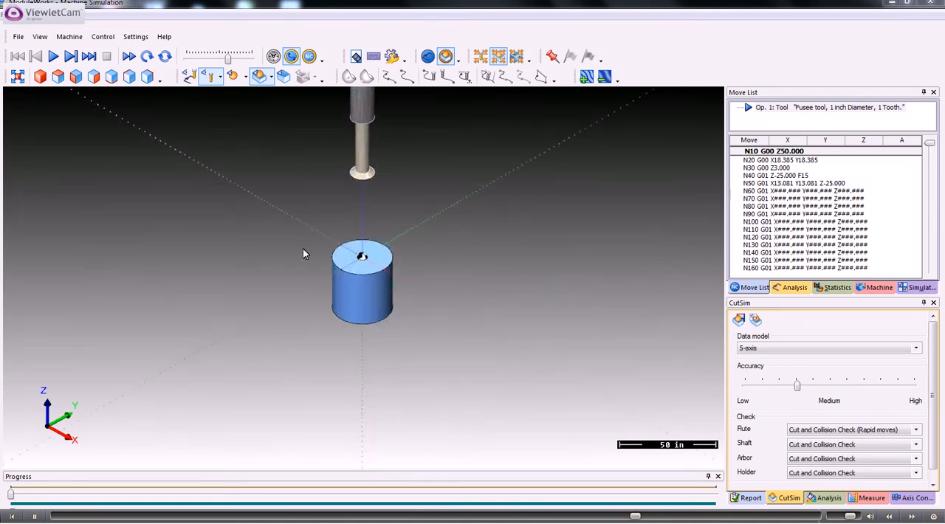
{"action": "scroll", "coordinate": [303, 253], "scroll_direction": "up", "scroll_amount": 3}
{"action": "scroll", "coordinate": [302, 251], "scroll_direction": "down", "scroll_amount": 2}
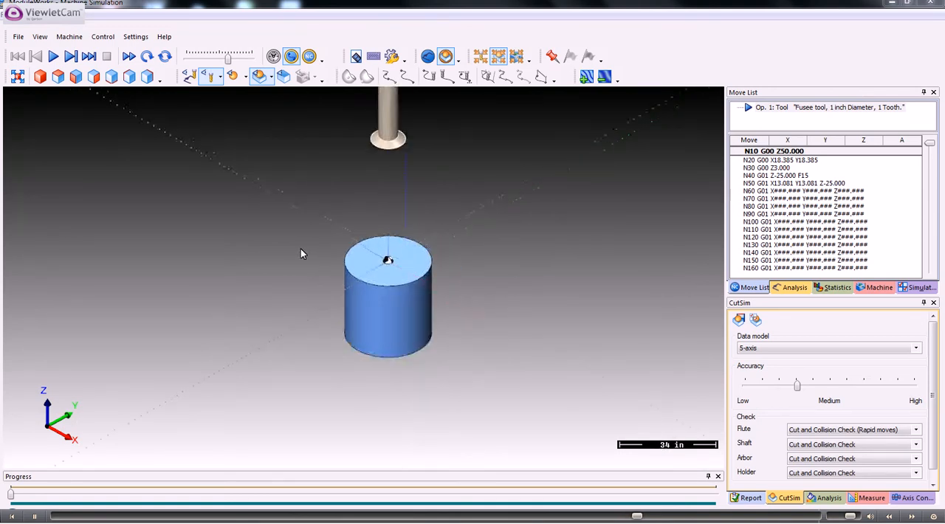
{"action": "scroll", "coordinate": [299, 221], "scroll_direction": "down", "scroll_amount": 2}
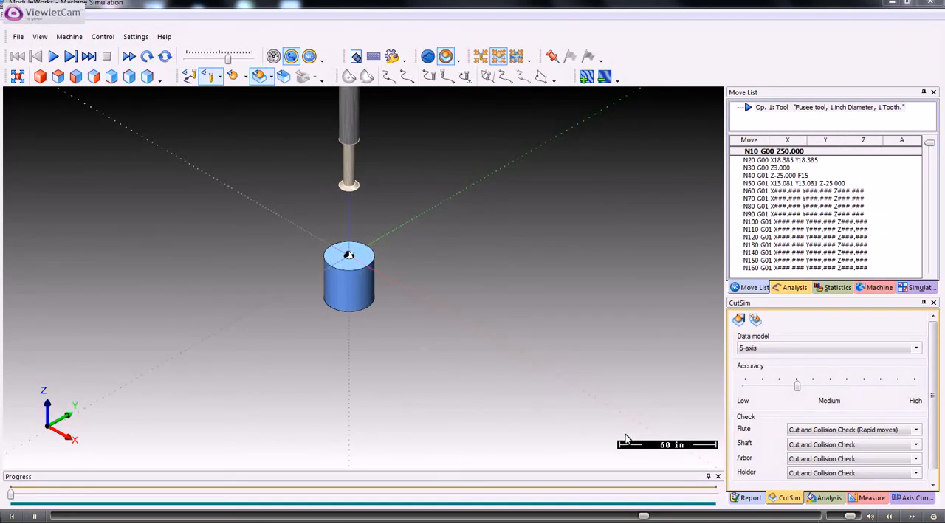
{"action": "left_click", "coordinate": [758, 503]}
{"action": "left_click", "coordinate": [791, 501]}
{"action": "mouse_move", "coordinate": [796, 385]}
{"action": "left_mouse_down"}
{"action": "mouse_move", "coordinate": [827, 386]}
{"action": "mouse_move", "coordinate": [789, 389]}
{"action": "left_mouse_up"}
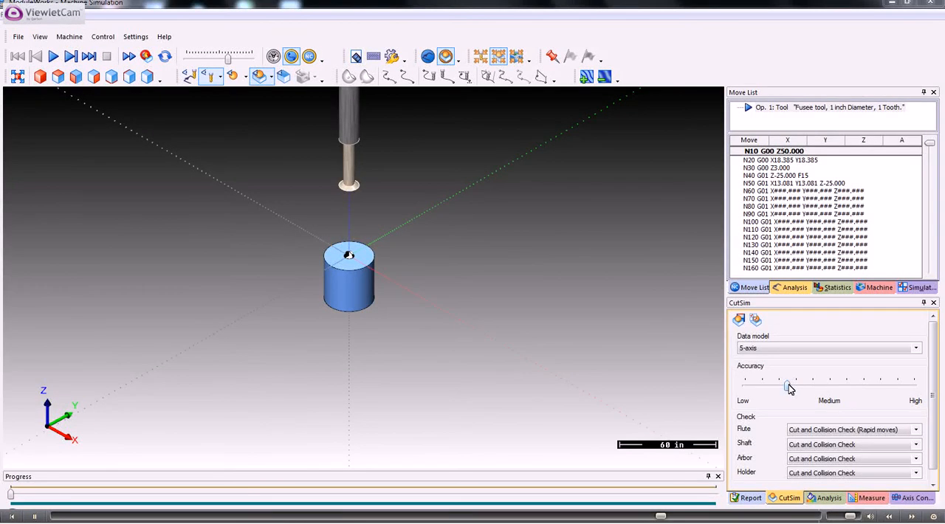
{"action": "left_click_drag", "start_coordinate": [789, 389], "coordinate": [782, 389]}
{"action": "left_click", "coordinate": [147, 56]}
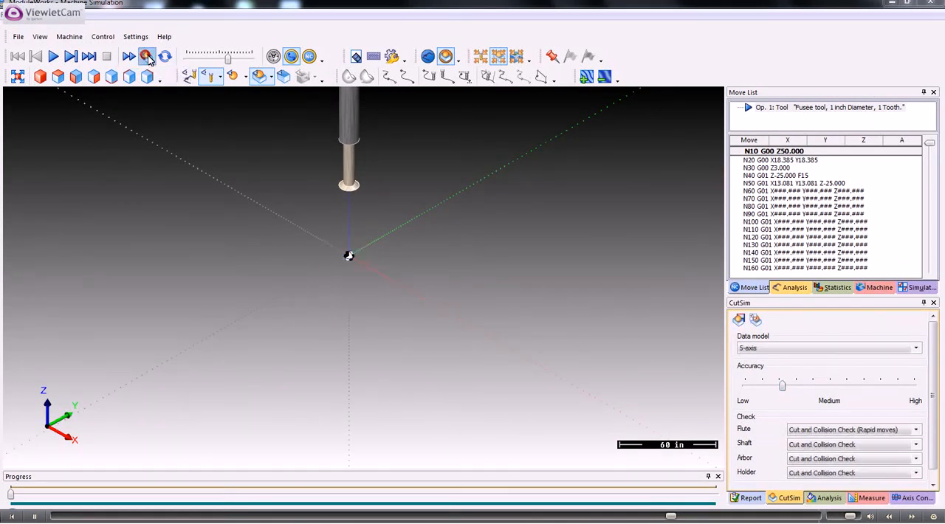
{"action": "left_click", "coordinate": [147, 56]}
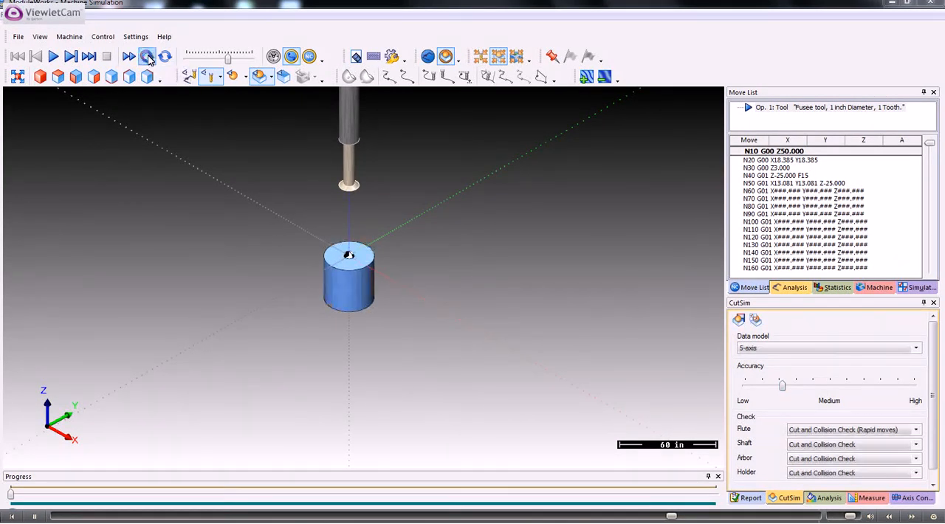
- Run the thread milling simulation to the end and watch the cutting from the side
{"action": "left_click", "coordinate": [53, 59]}
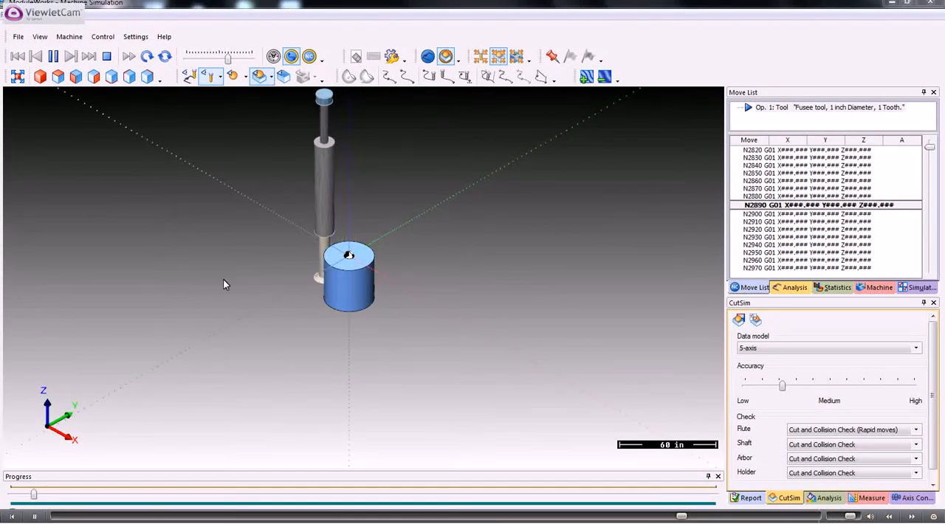
{"action": "scroll", "coordinate": [280, 335], "scroll_direction": "up", "scroll_amount": 2}
{"action": "scroll", "coordinate": [280, 320], "scroll_direction": "up", "scroll_amount": 1}
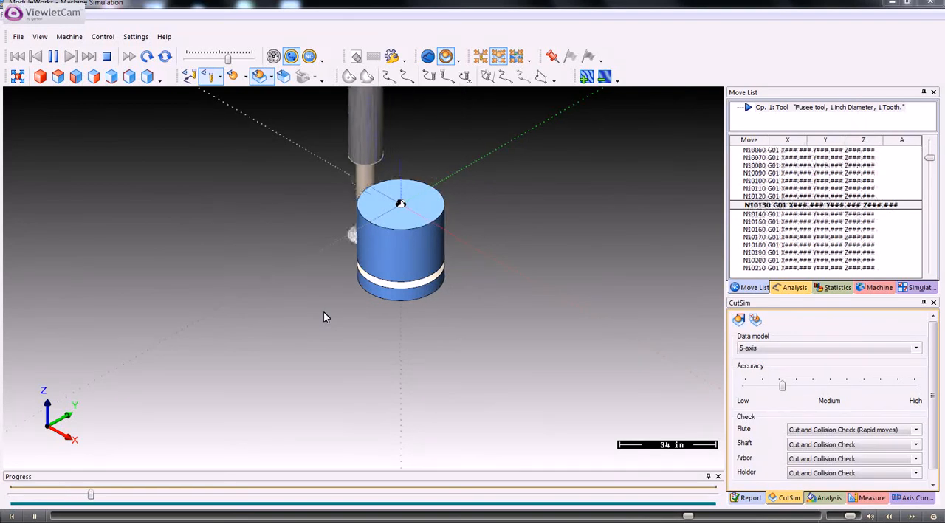
{"action": "middle_click_drag", "start_coordinate": [403, 305], "coordinate": [296, 325]}
{"action": "left_click_drag", "start_coordinate": [298, 330], "coordinate": [288, 290]}
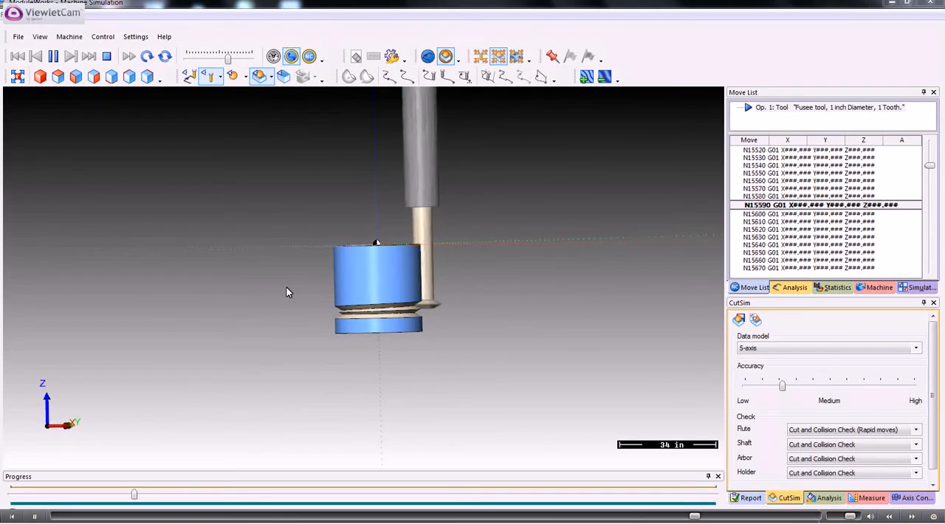
{"action": "scroll", "coordinate": [284, 284], "scroll_direction": "up", "scroll_amount": 3}
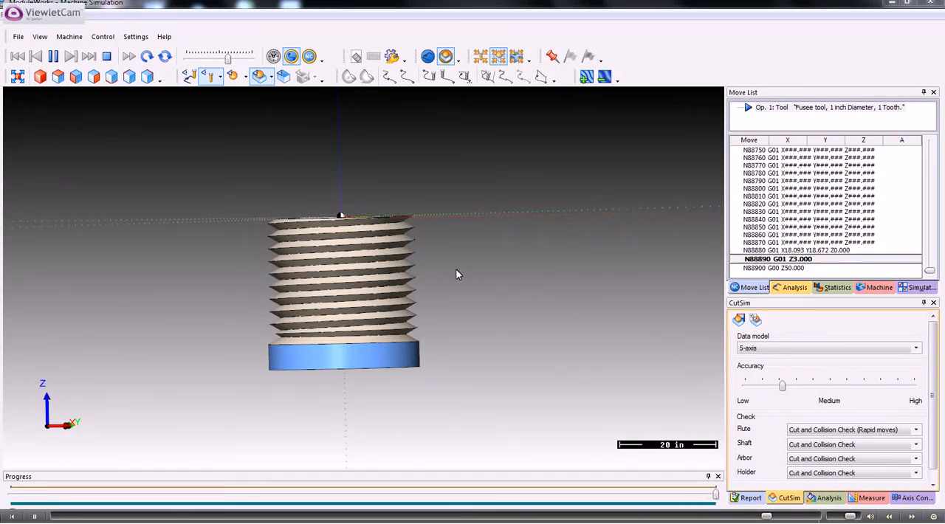
- Examine the simulated external thread from an angled view up close and close the machine simulation
{"action": "left_click_drag", "start_coordinate": [453, 268], "coordinate": [401, 291]}
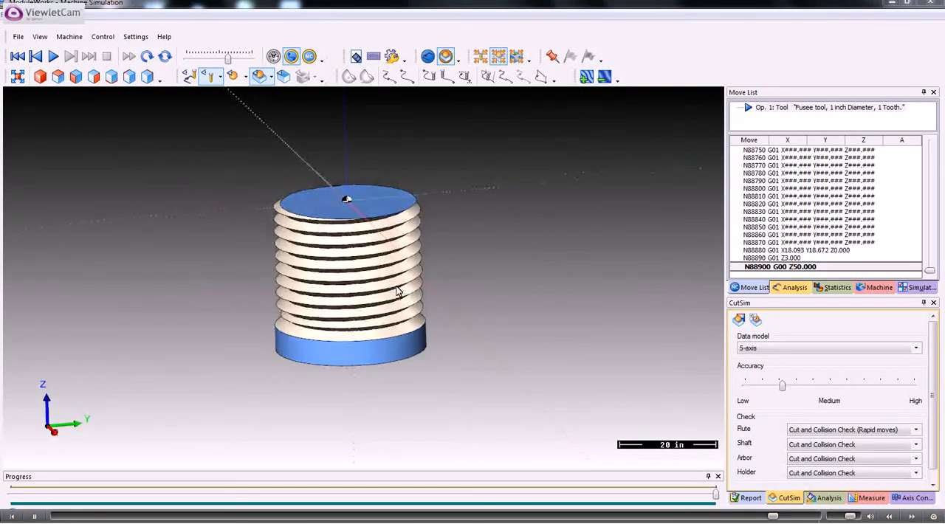
{"action": "scroll", "coordinate": [399, 291], "scroll_direction": "up", "scroll_amount": 2}
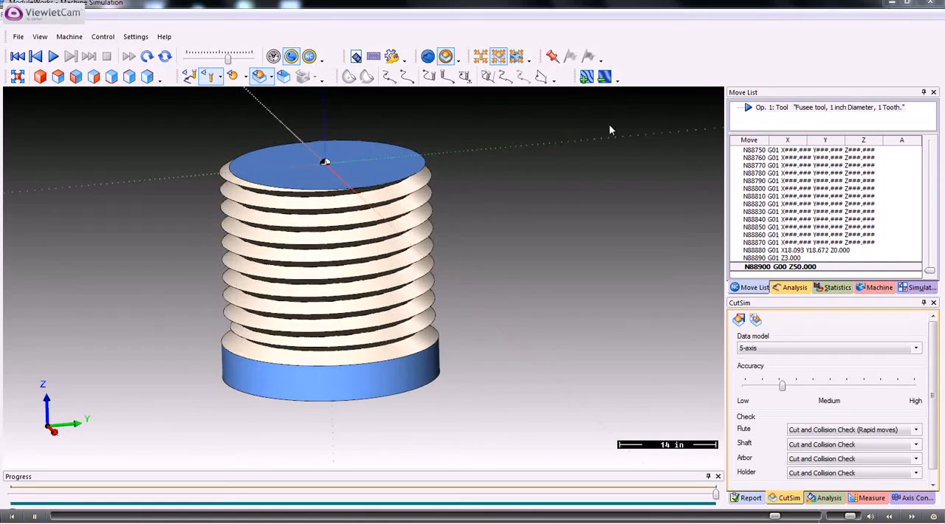
{"action": "left_click", "coordinate": [932, 5]}
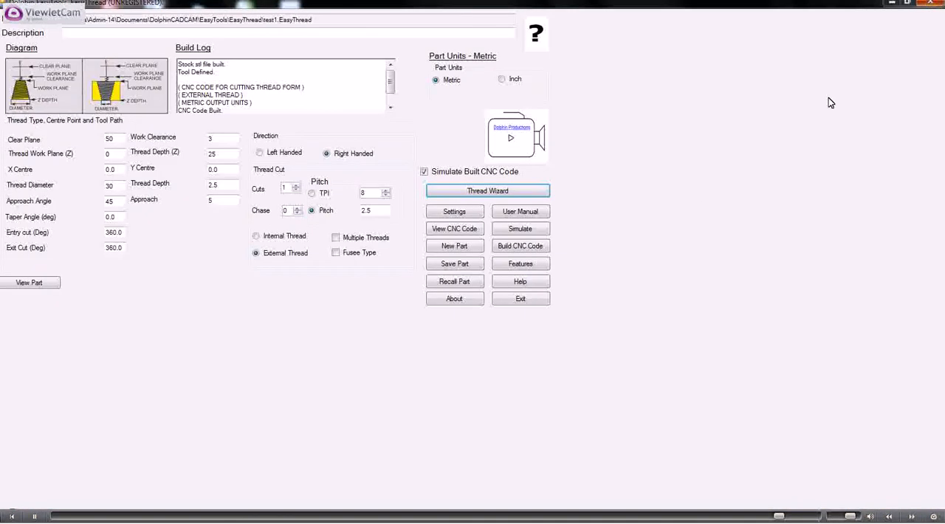